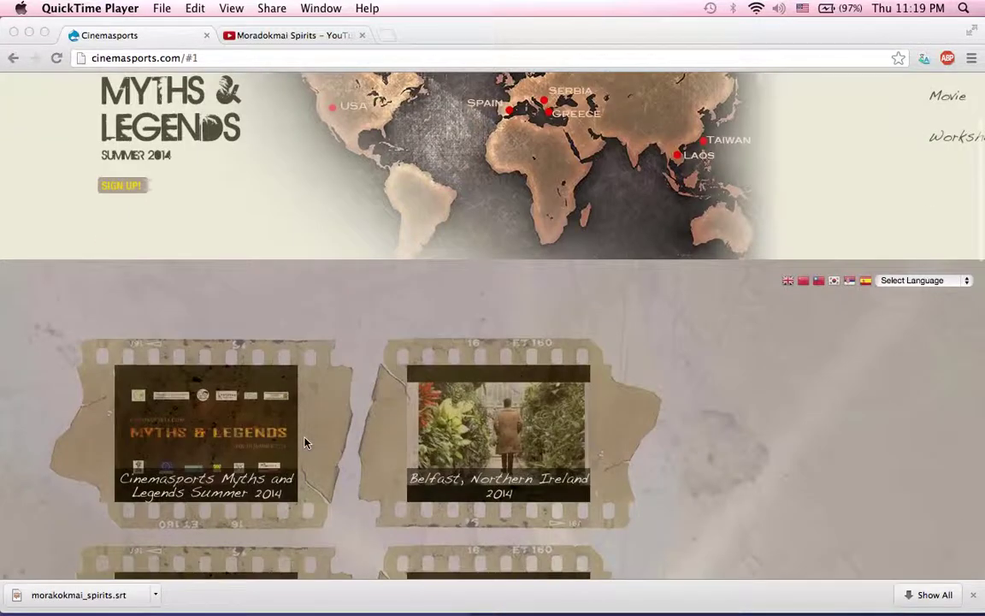
Open the Cinemasports Myths and Legends Summer 2014 event page from the film-strip listing on the home page
scroll(306, 442, "down", 2)
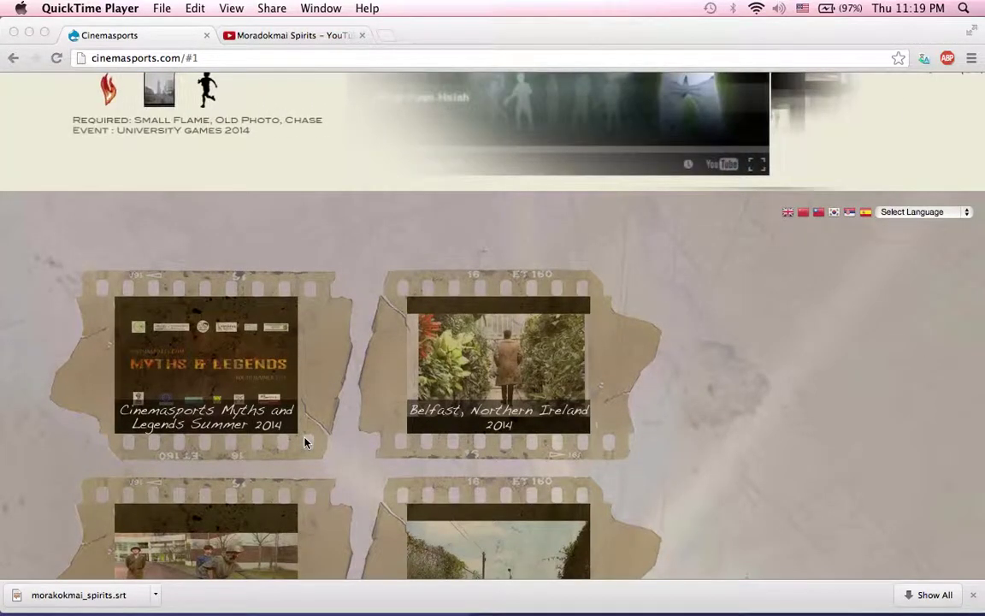
scroll(306, 442, "up", 7)
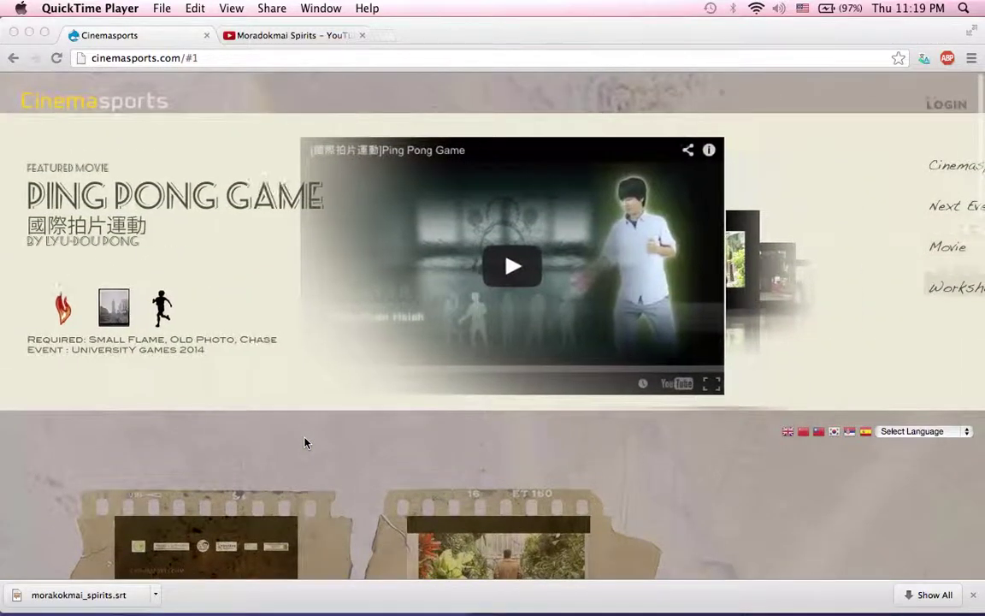
scroll(306, 442, "down", 2)
scroll(305, 442, "down", 5)
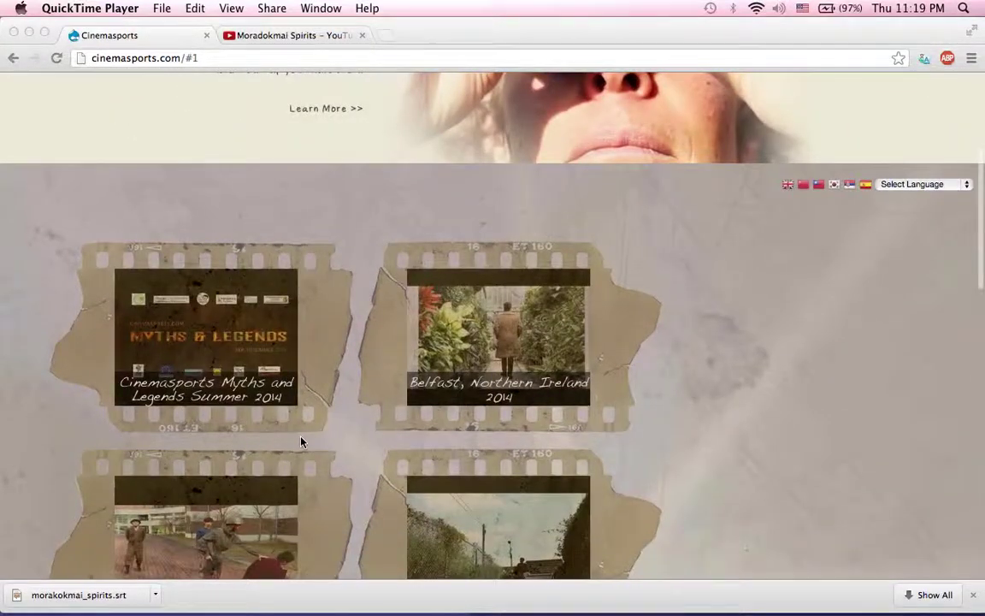
left_click(187, 333)
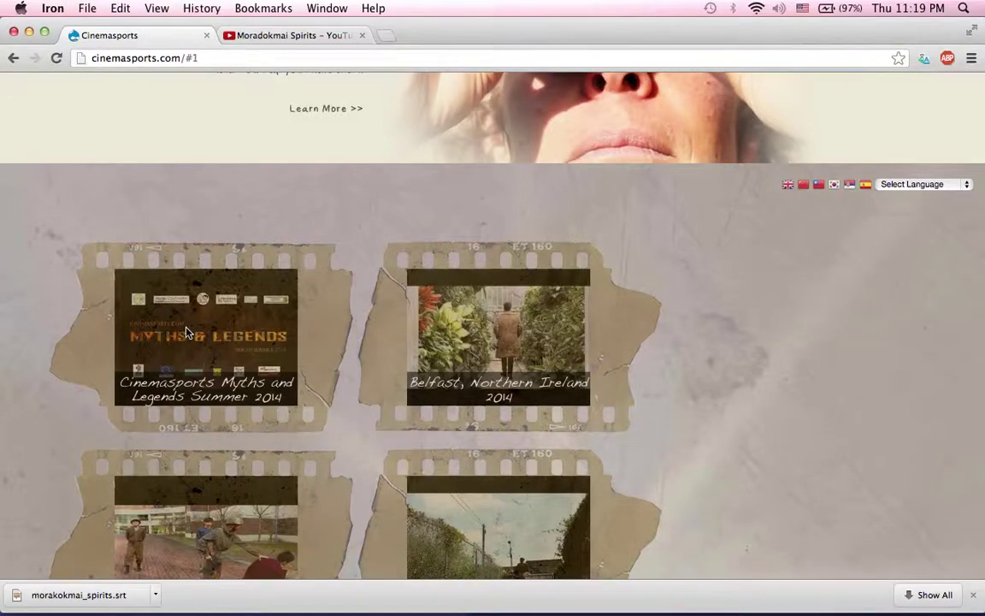
left_click(186, 333)
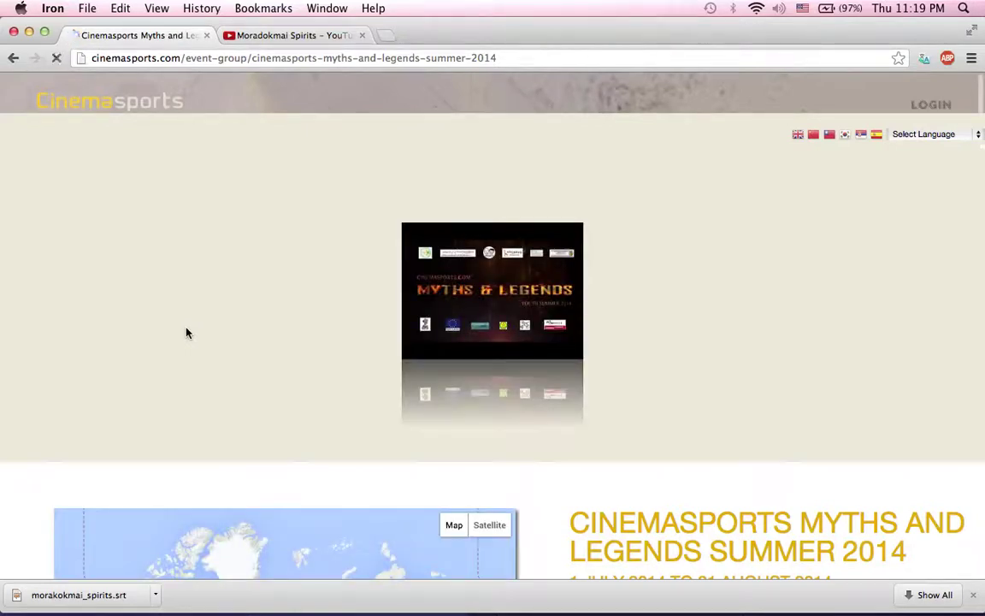
Examine the event page's dates, movie requirements, participating festivals and the teams registered in each country
scroll(187, 333, "down", 5)
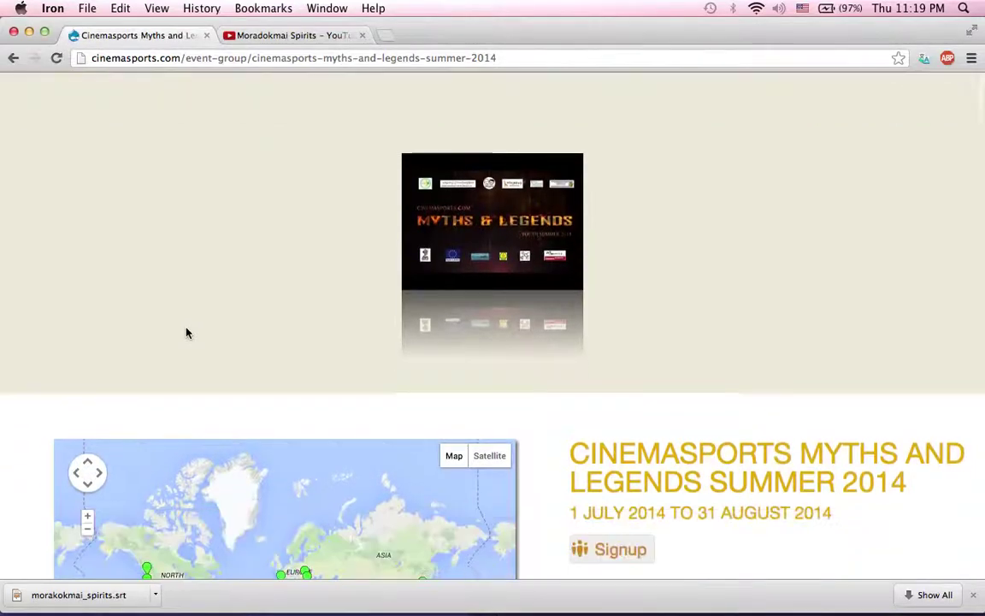
scroll(187, 332, "down", 1)
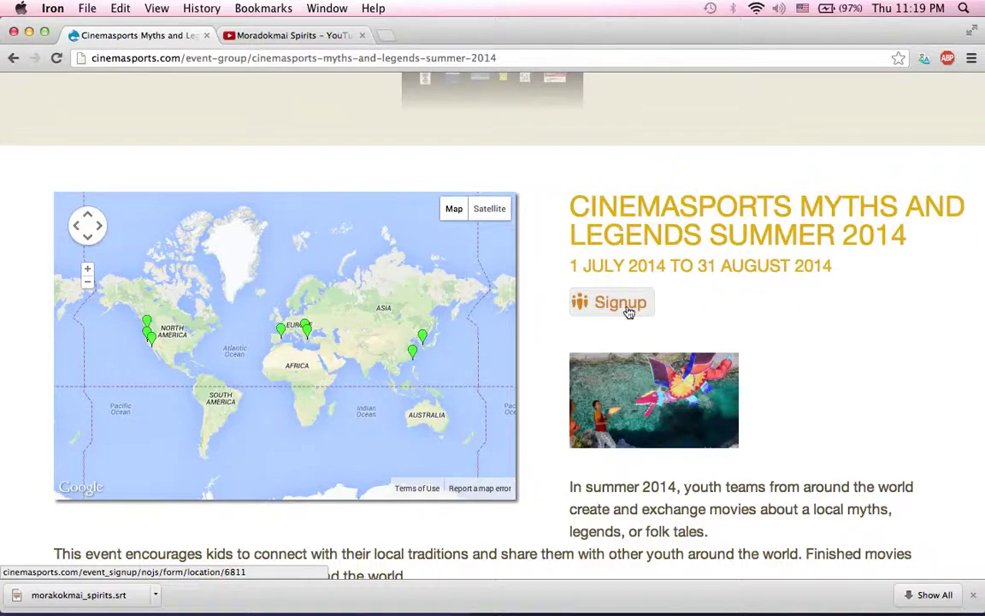
scroll(628, 313, "down", 10)
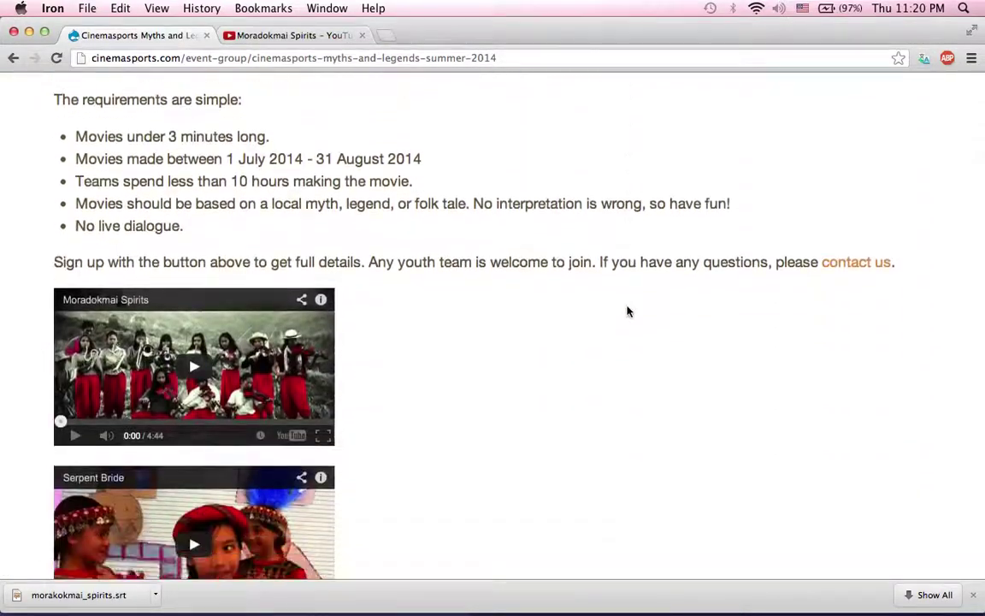
scroll(627, 311, "down", 13)
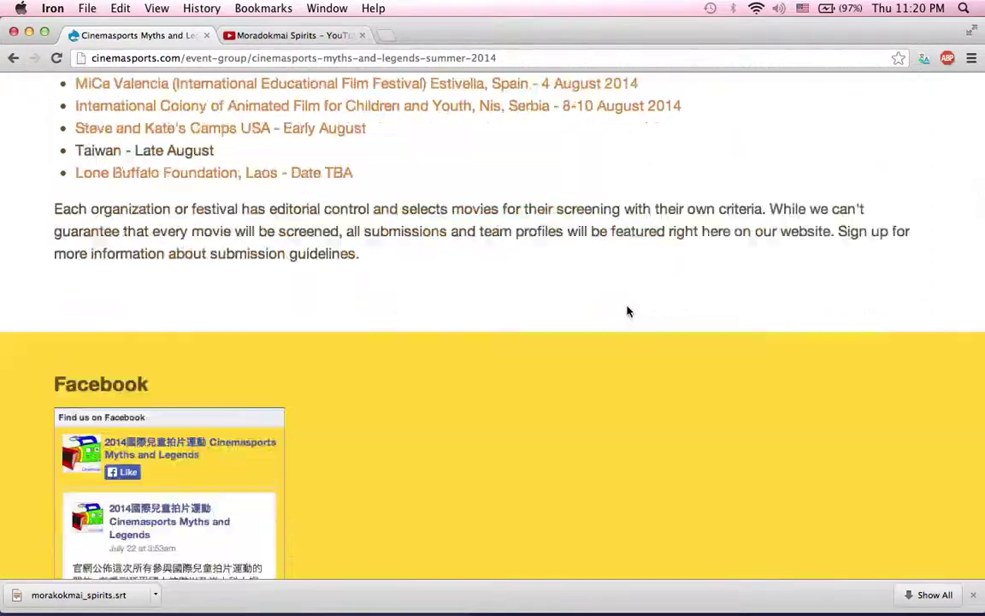
scroll(627, 312, "down", 13)
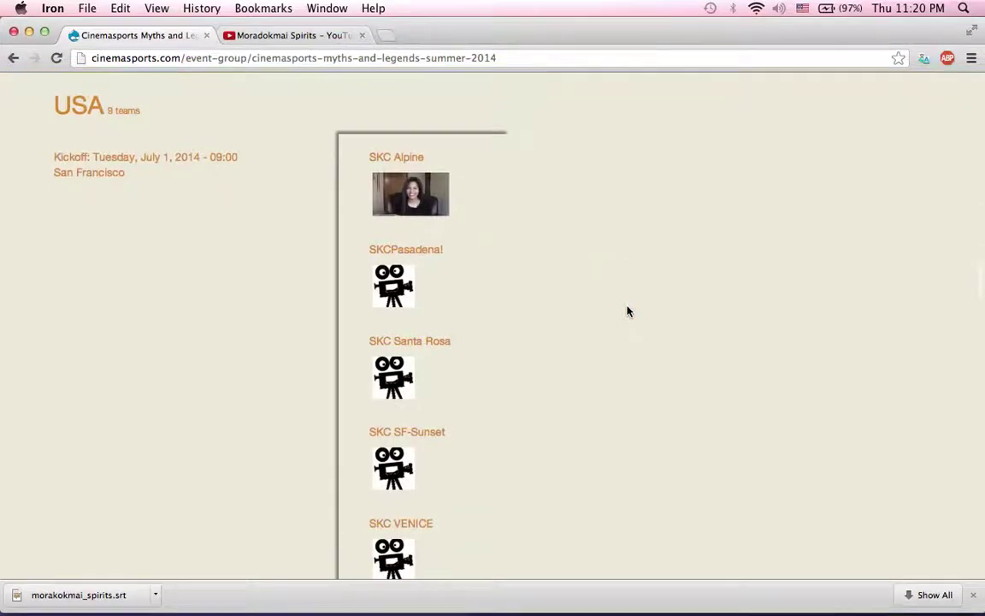
scroll(627, 311, "down", 11)
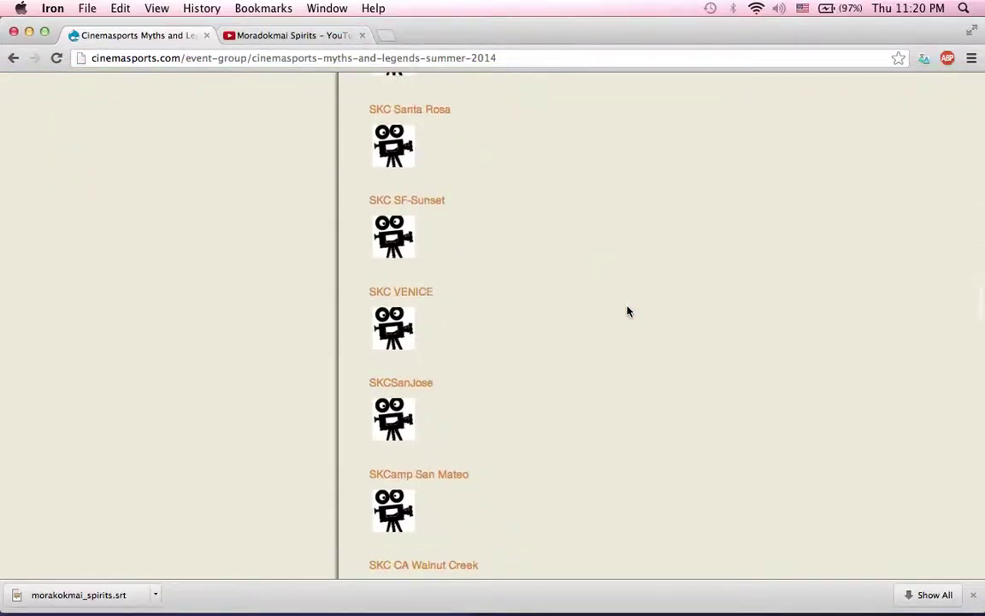
scroll(627, 311, "down", 10)
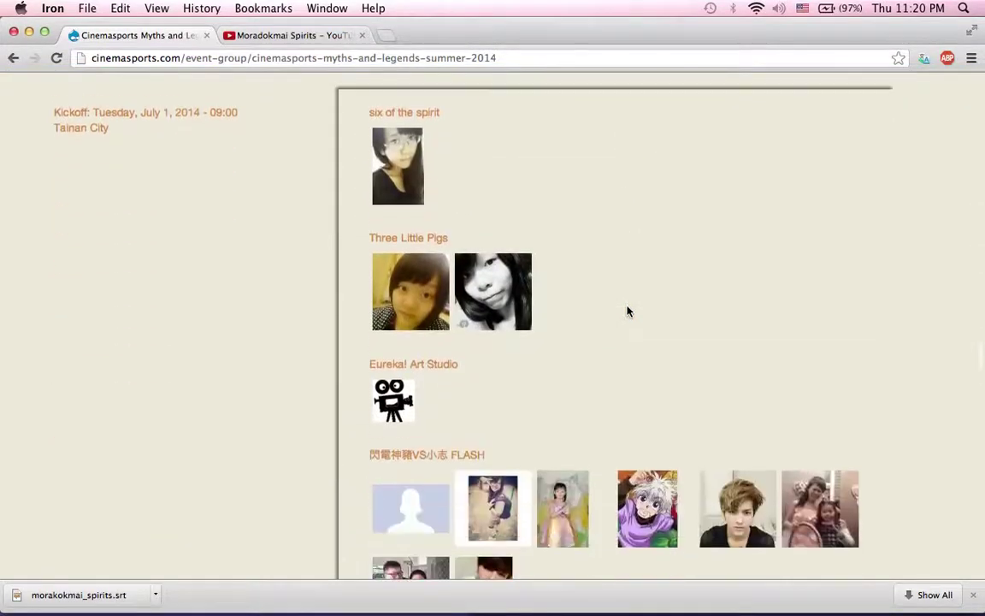
scroll(626, 312, "down", 13)
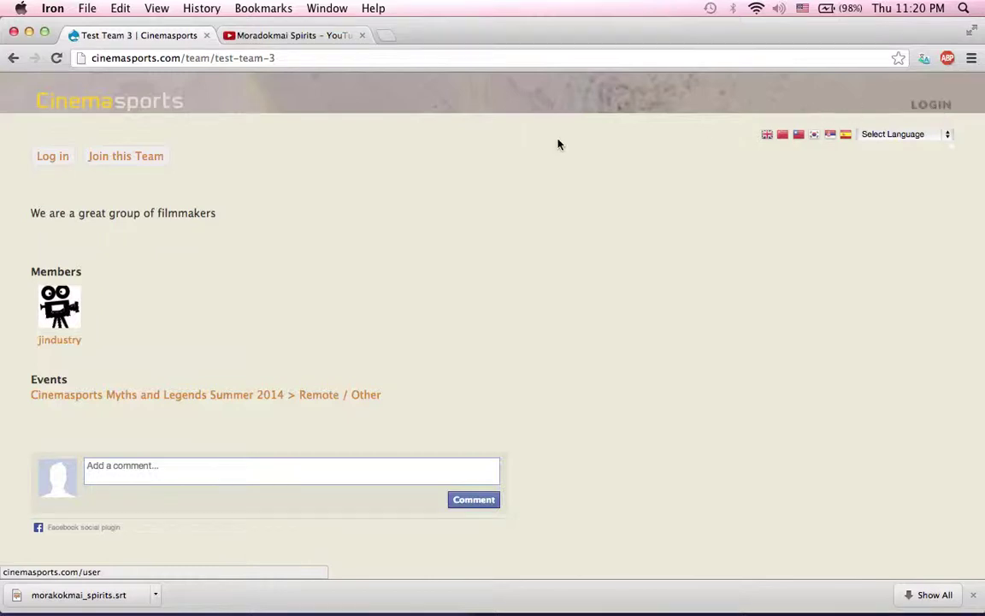
Log in to the site with the Twitter account and open the Test Team 3 page
left_click(53, 159)
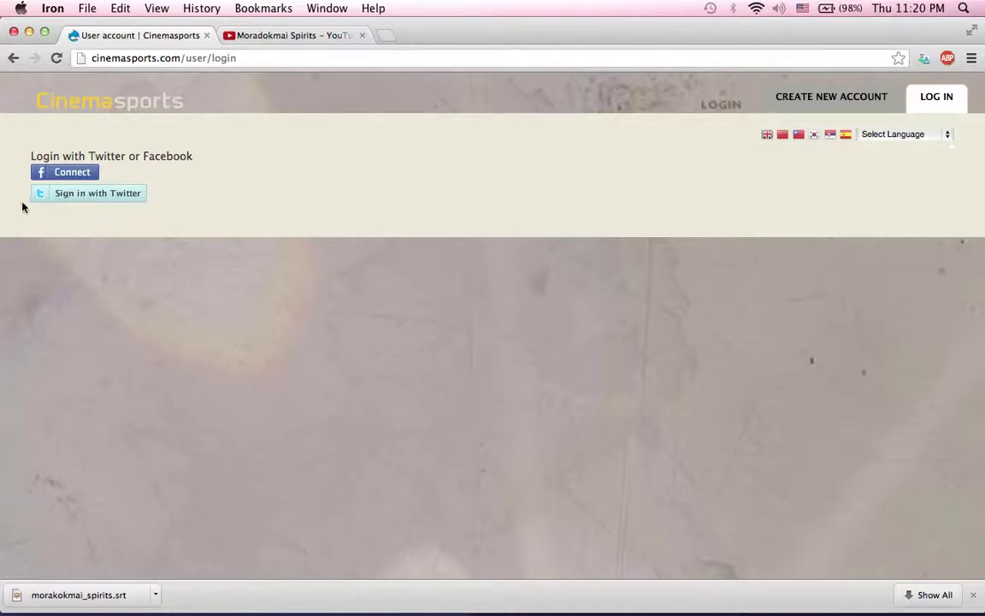
left_click(86, 200)
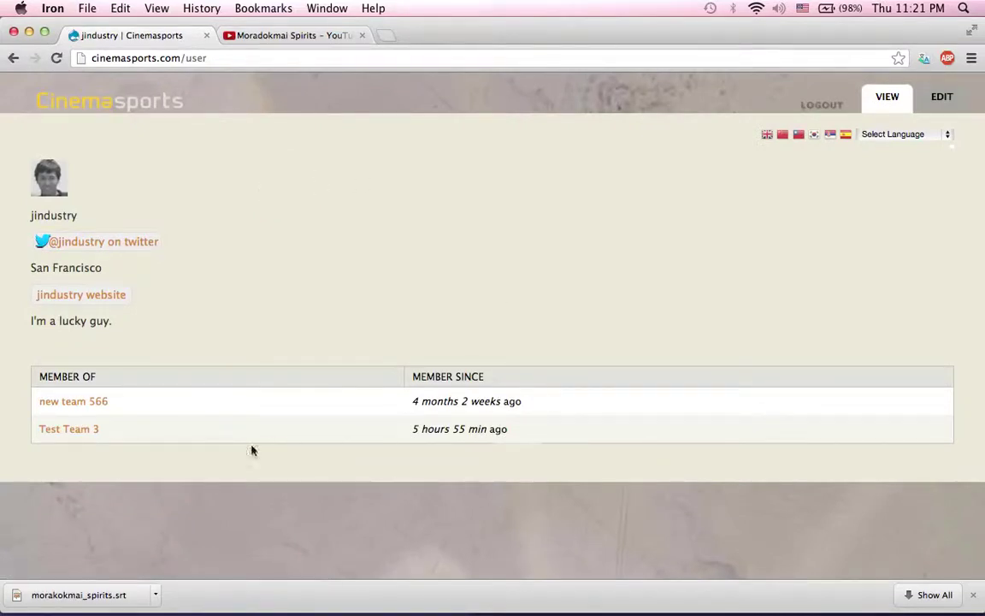
left_click(81, 433)
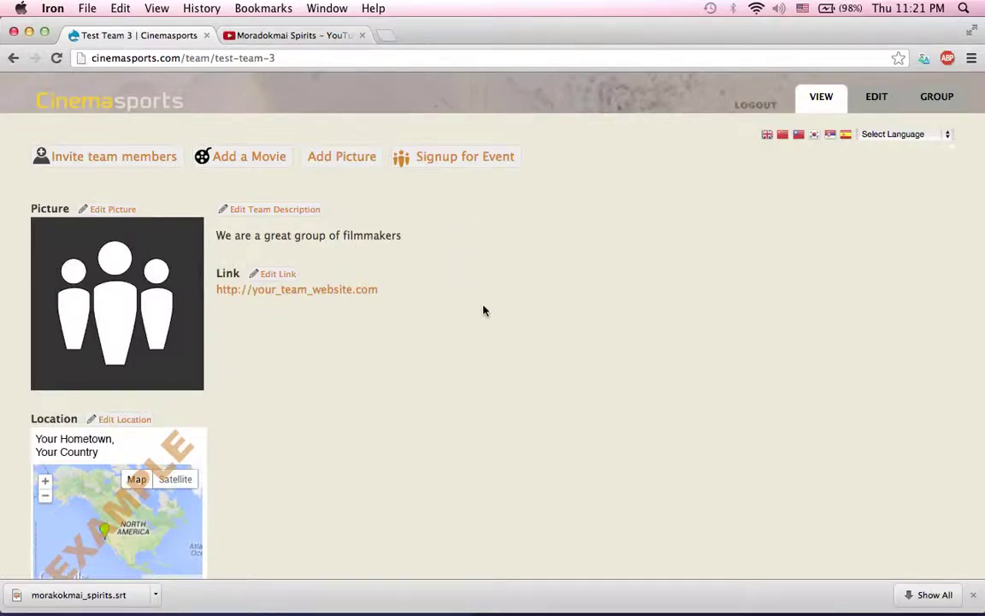
left_click(247, 168)
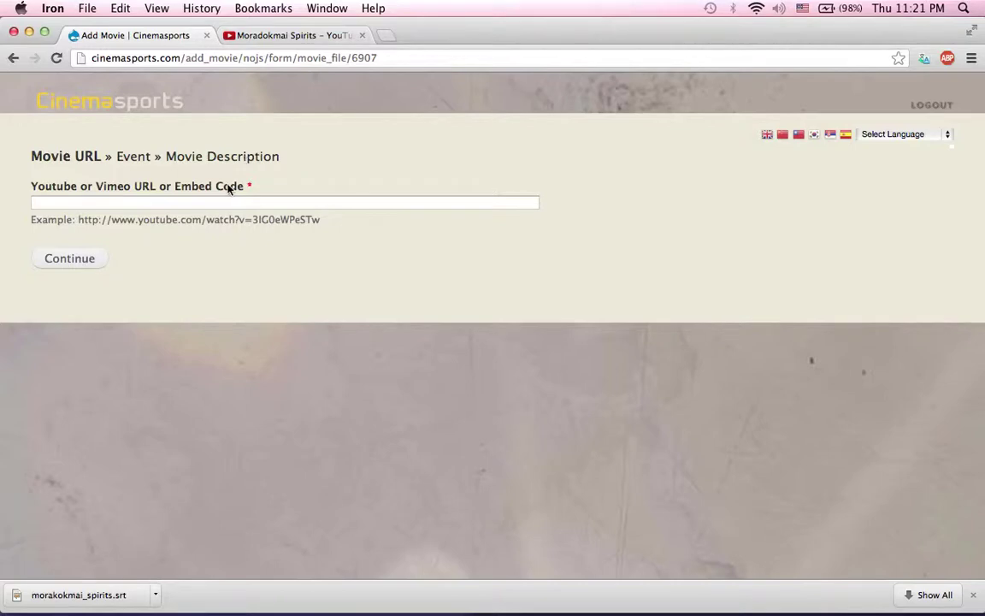
left_click(297, 38)
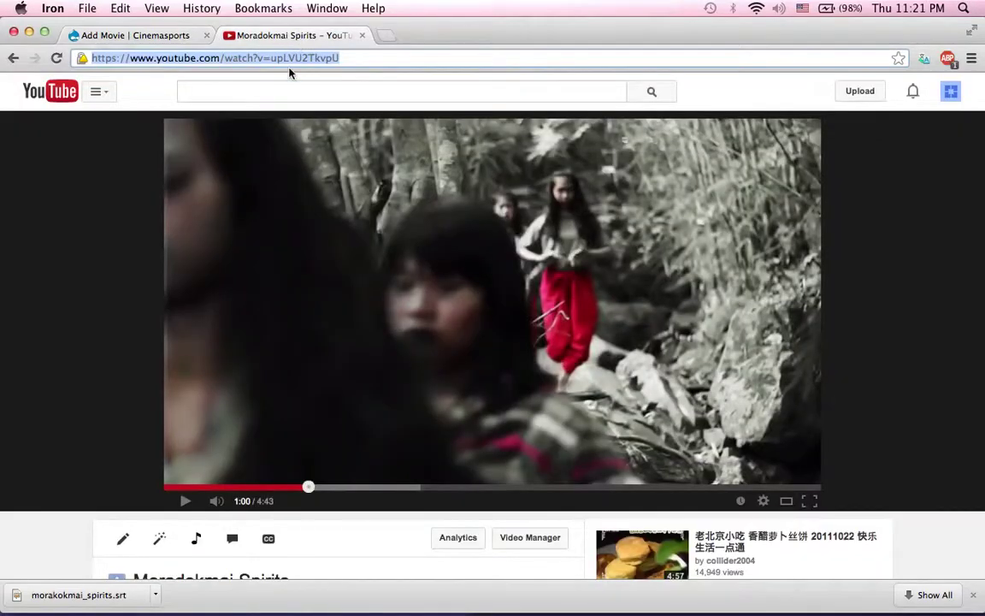
key("super+c")
left_click(167, 39)
left_click(120, 203)
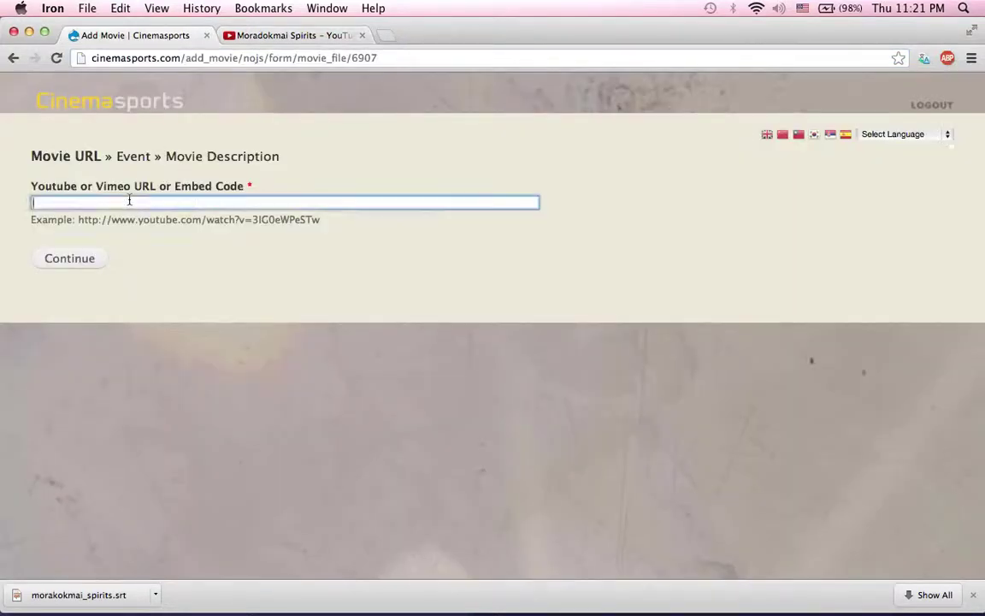
key("super+v")
left_click(68, 258)
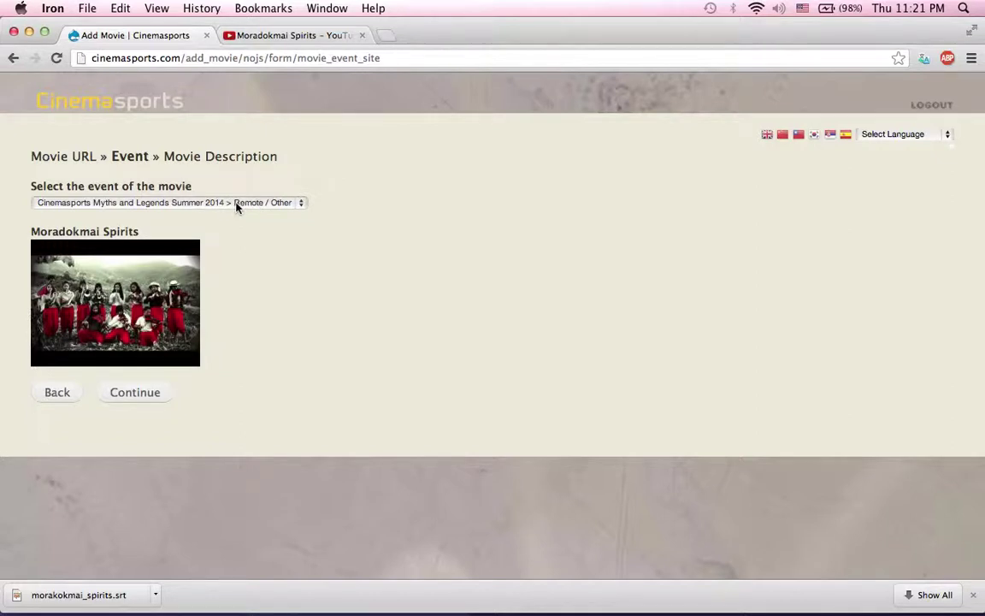
Accept Cinemasports Myths and Legends Summer 2014 > Remote / Other as the event and enter the description "Thai dancers from Moradokmai school."
left_click(127, 402)
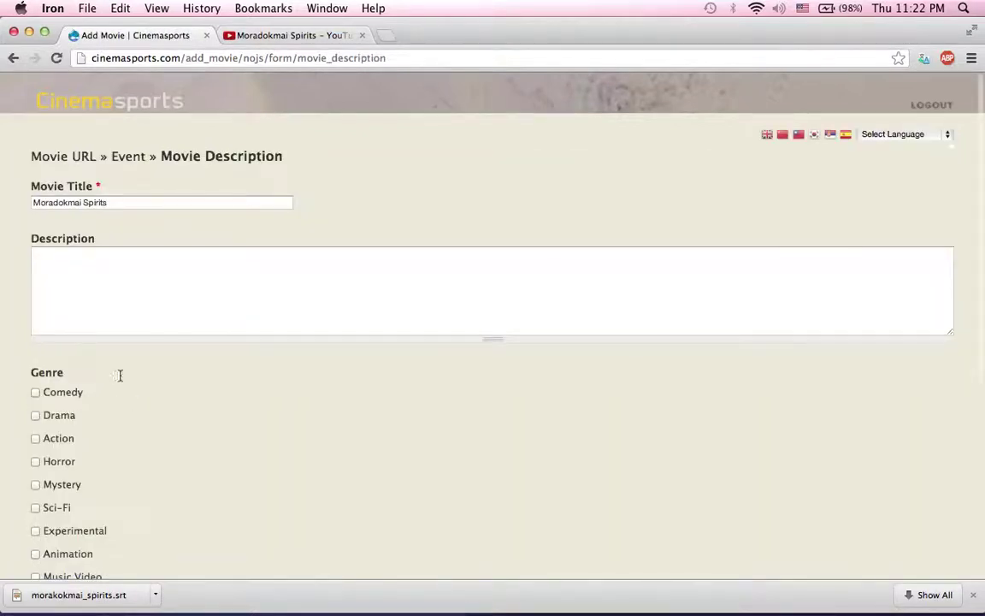
left_click(79, 283)
type("Thai")
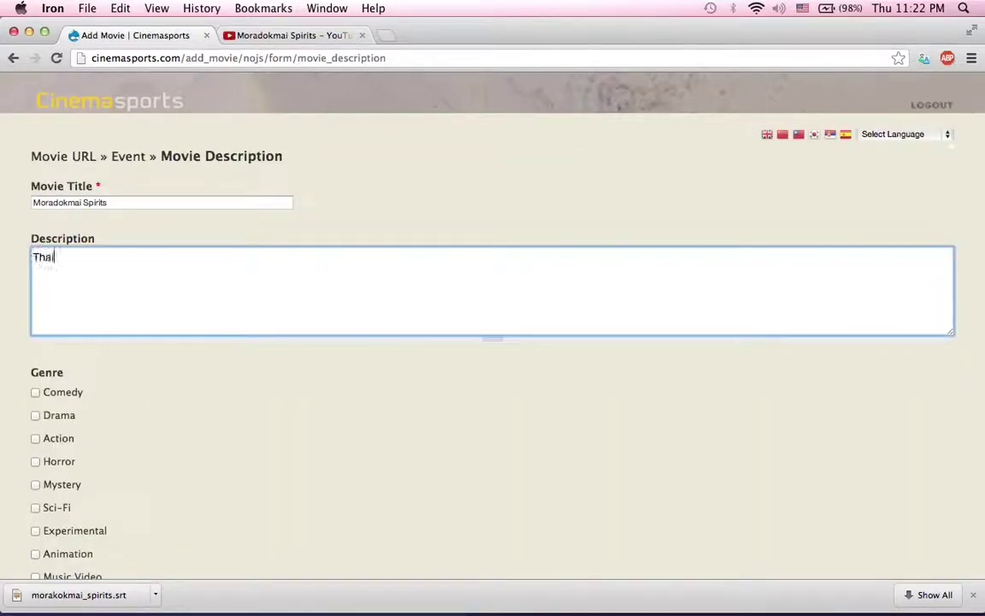
type(" dancers from Moradokmai school.")
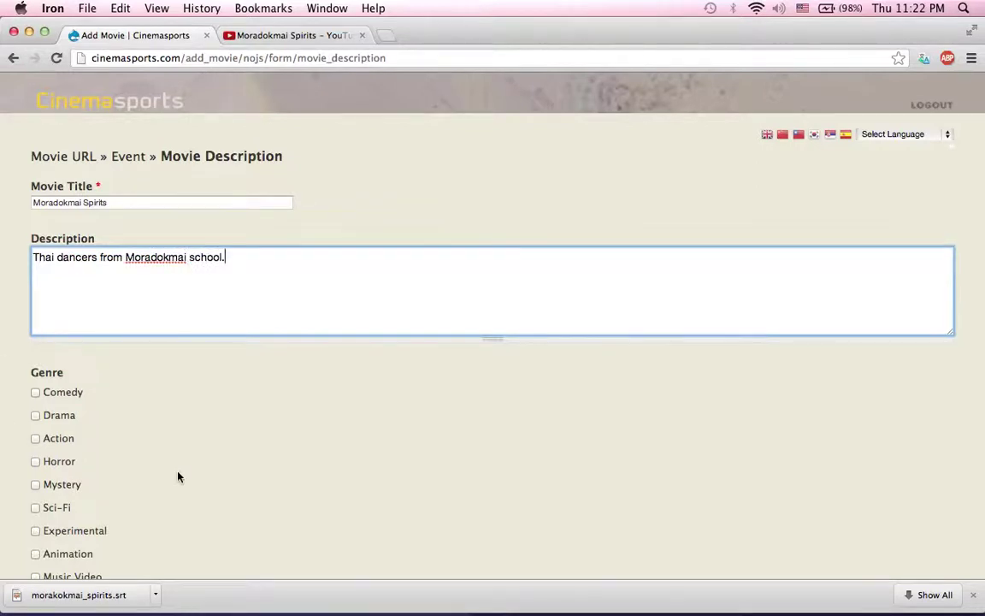
Set the movie's genre to Experimental and finish the movie submission
scroll(178, 475, "down", 2)
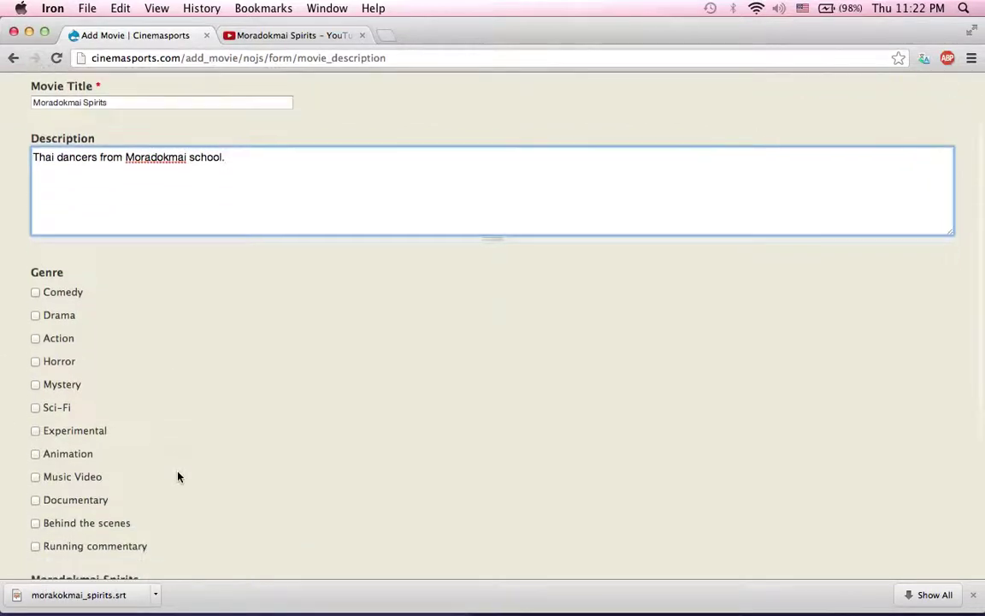
left_click(35, 431)
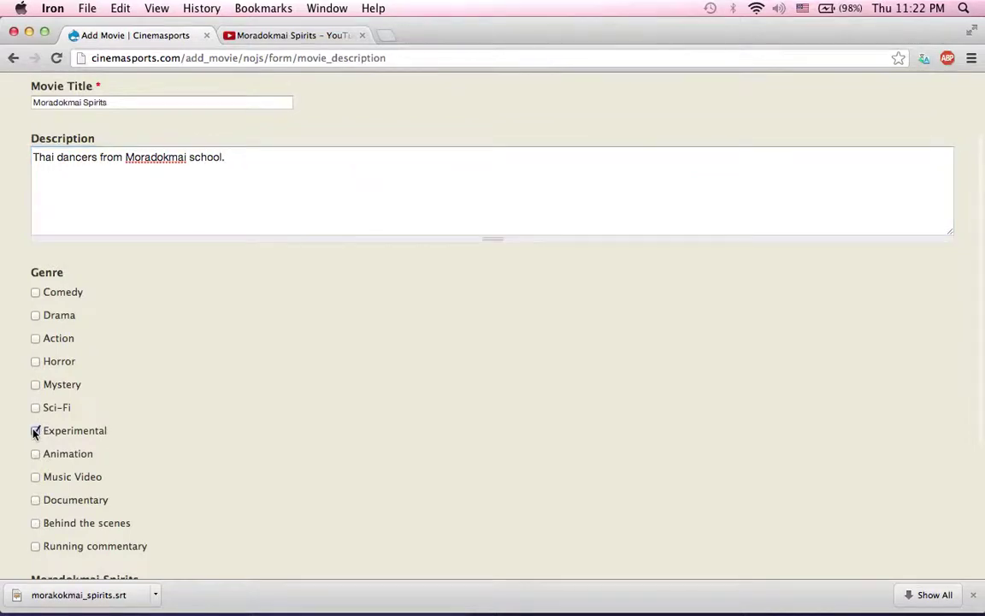
scroll(299, 476, "down", 4)
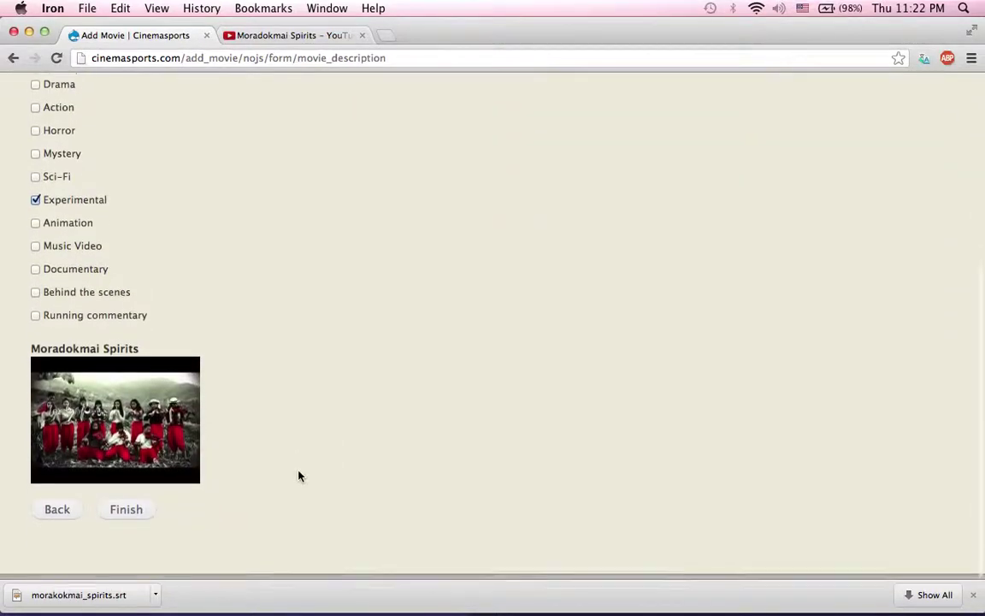
left_click(134, 513)
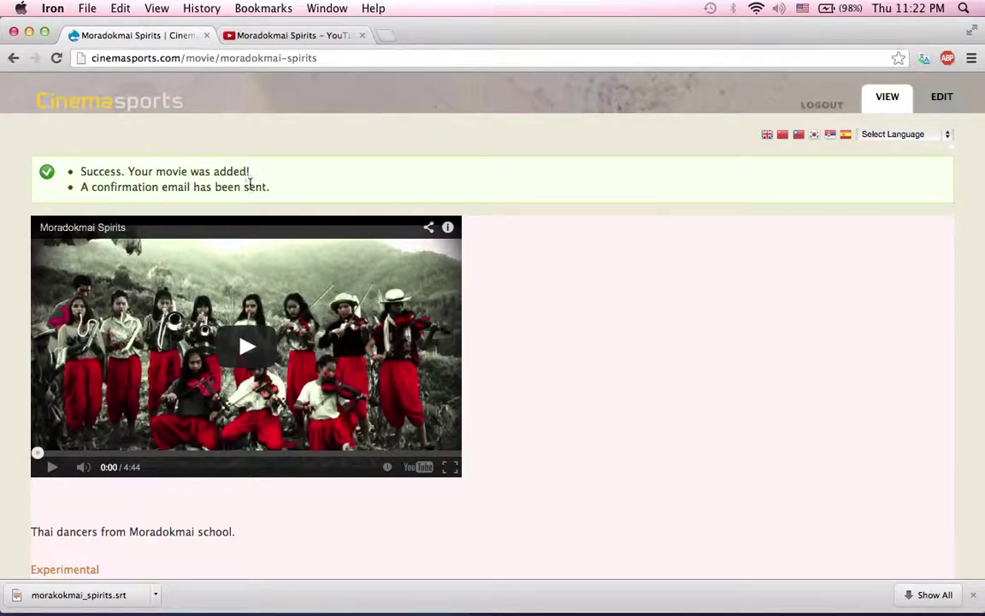
Open the event linked on the movie's page and bring Moradokmai Spirits to the front of the event's movie carousel
scroll(554, 311, "down", 5)
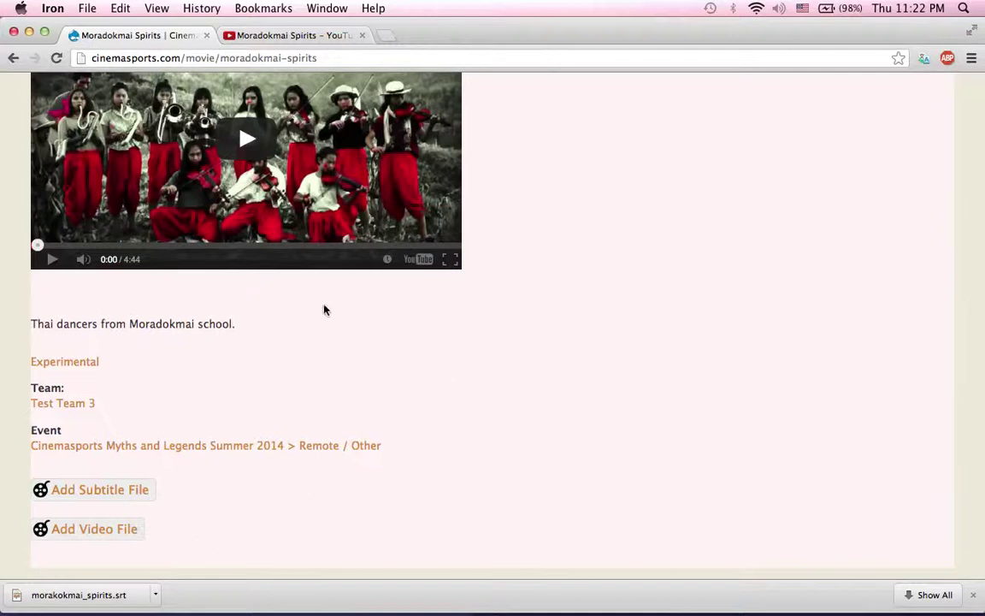
left_click(199, 445)
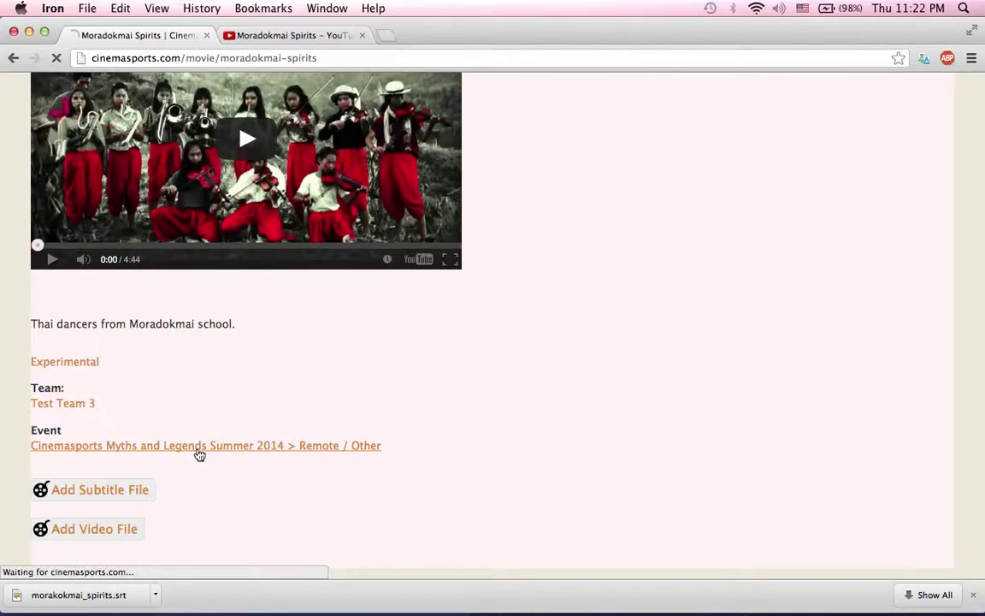
left_click(197, 451)
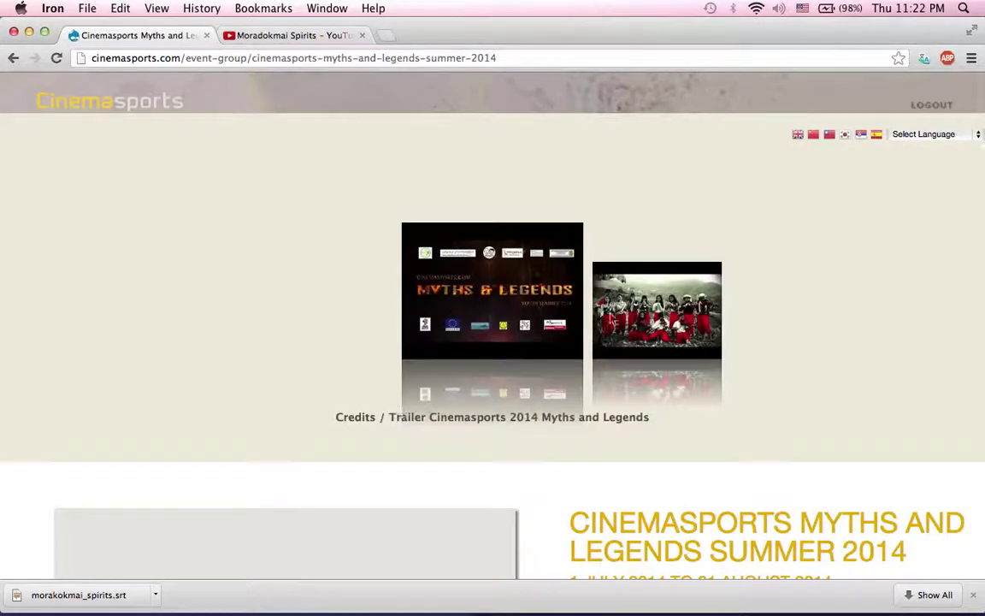
left_click(626, 311)
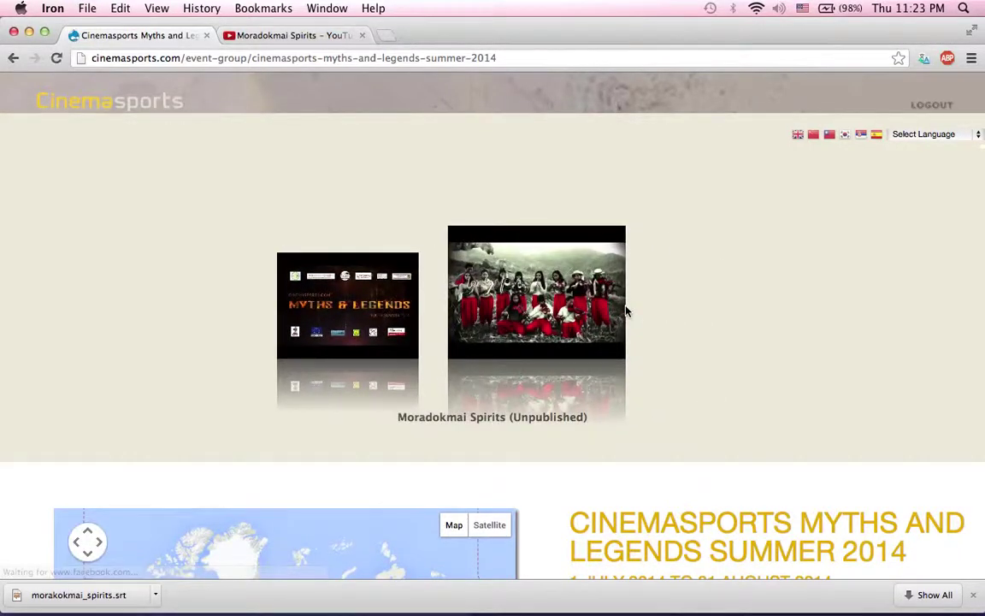